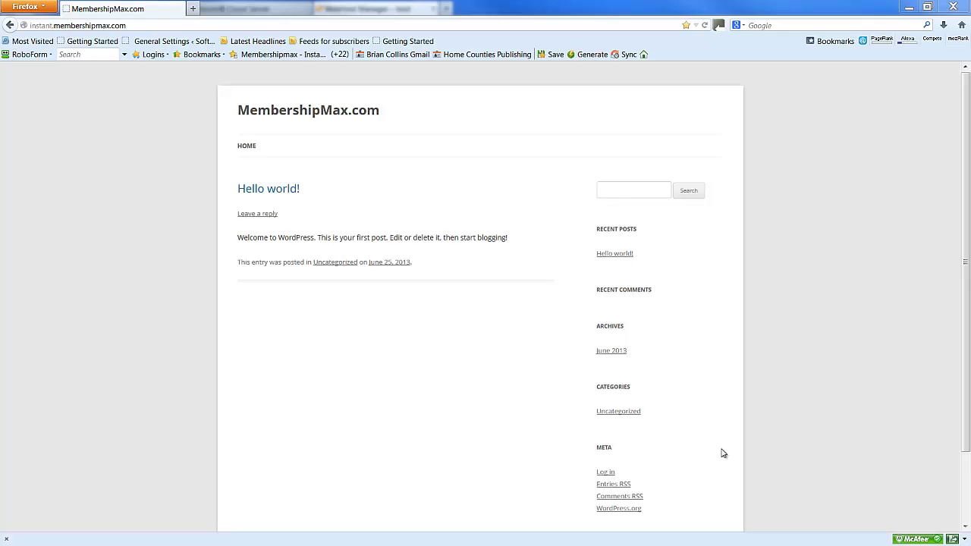
# Log in to the MembershipMax.com admin with RoboForm's saved admin passcard.
pyautogui.click(604, 472)
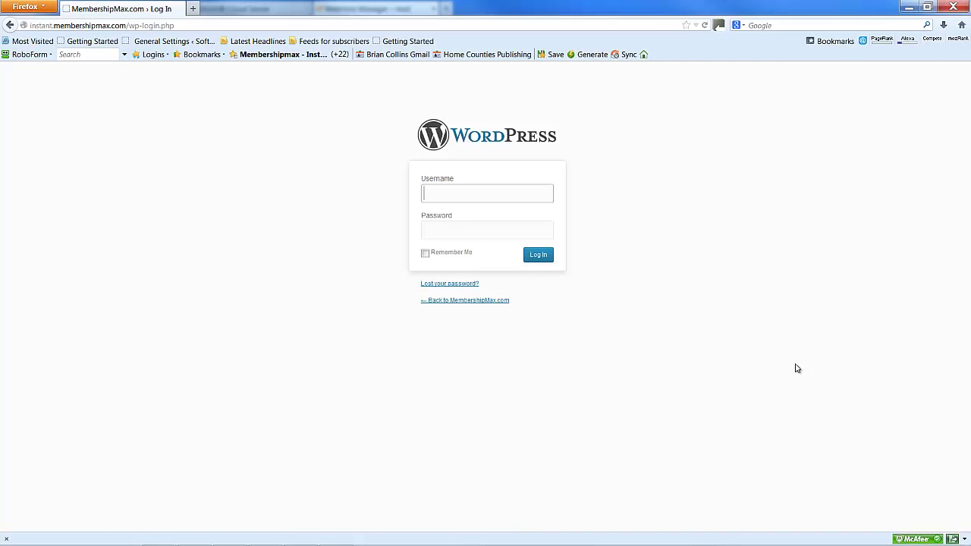
pyautogui.click(284, 55)
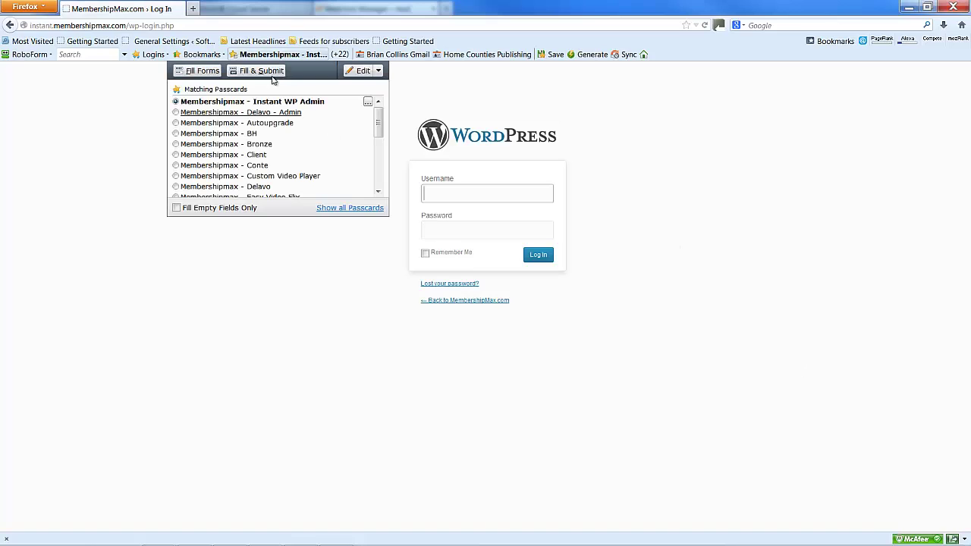
pyautogui.click(260, 71)
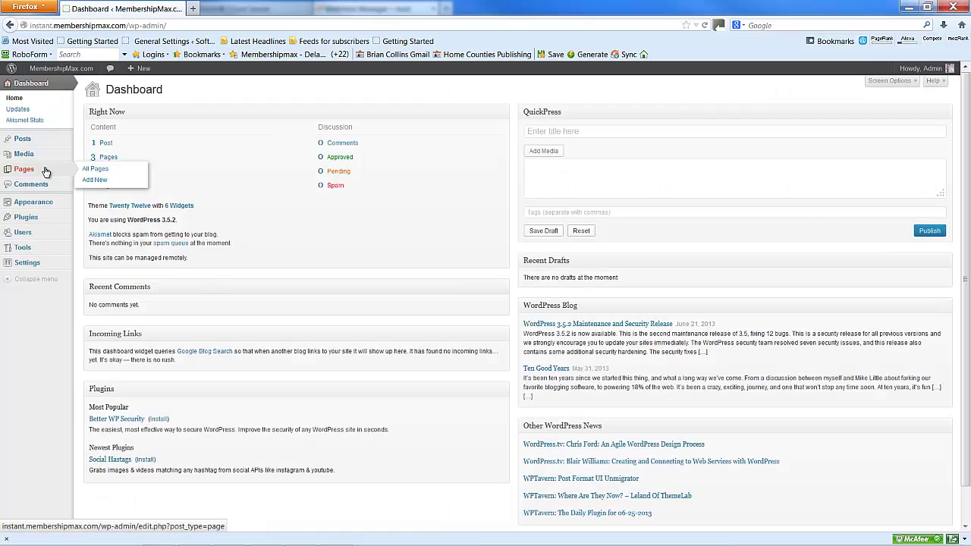
pyautogui.moveTo(34, 201)
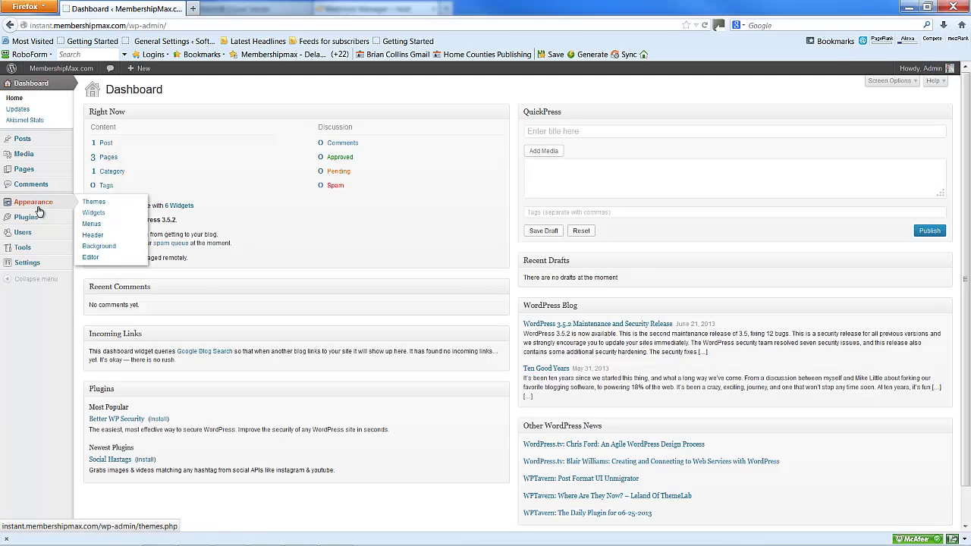
# Upload InstaBeautyLite.zip as a new theme and install it.
pyautogui.click(112, 208)
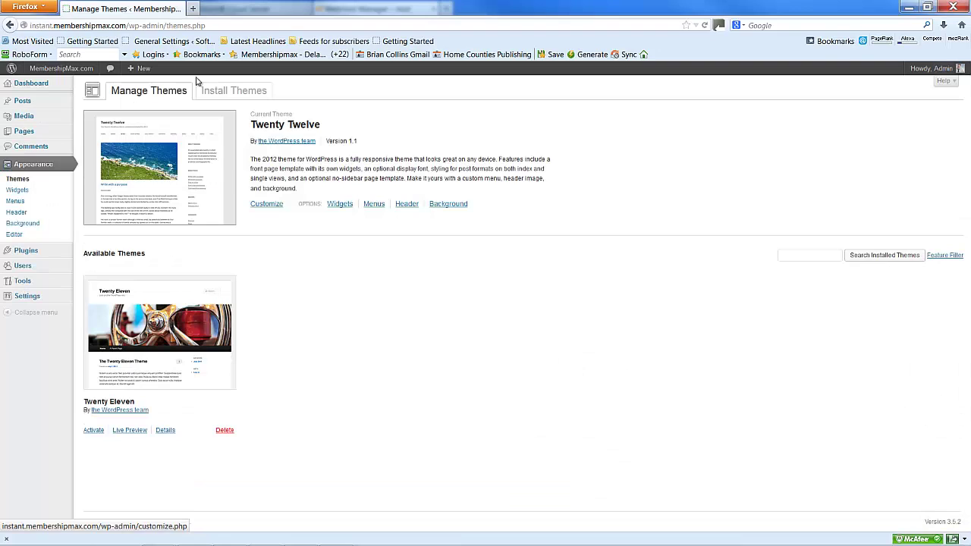
pyautogui.click(236, 92)
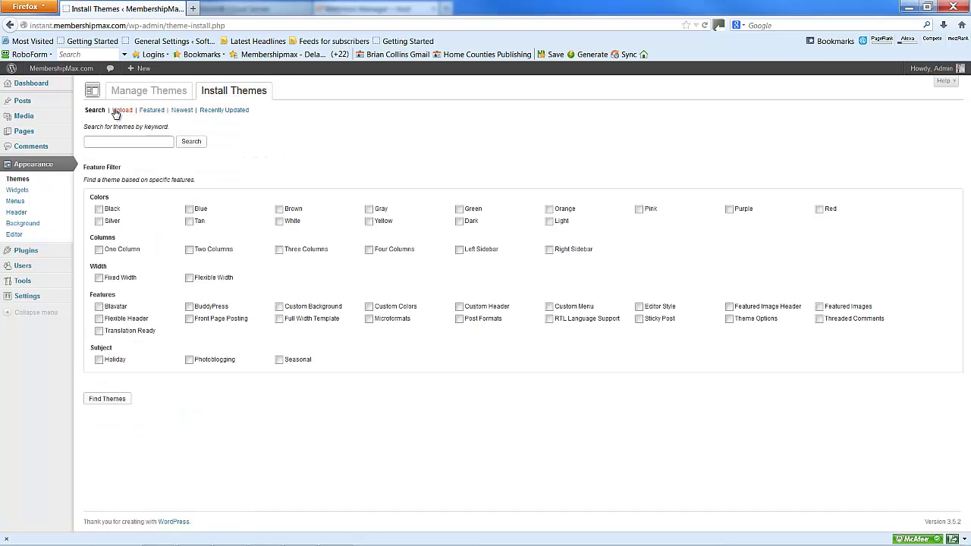
pyautogui.click(120, 110)
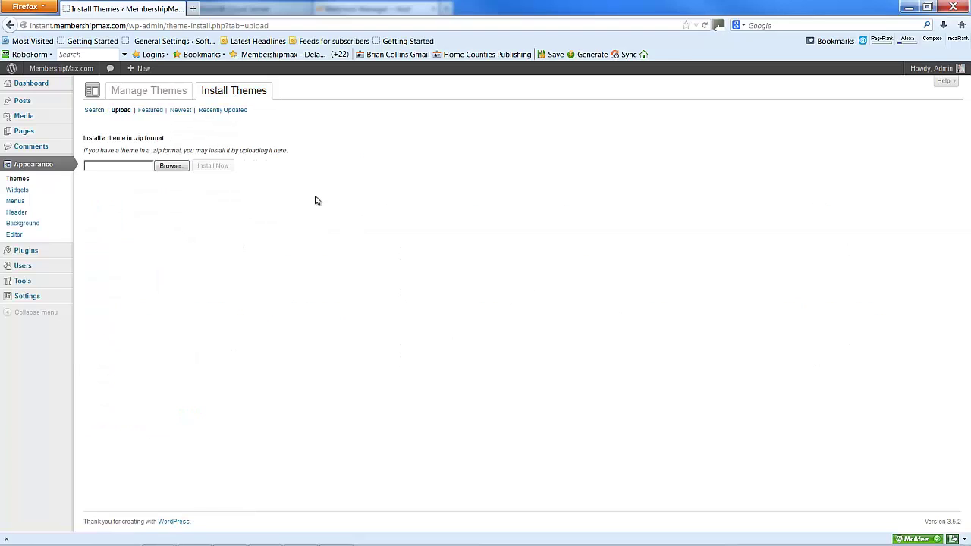
pyautogui.click(171, 166)
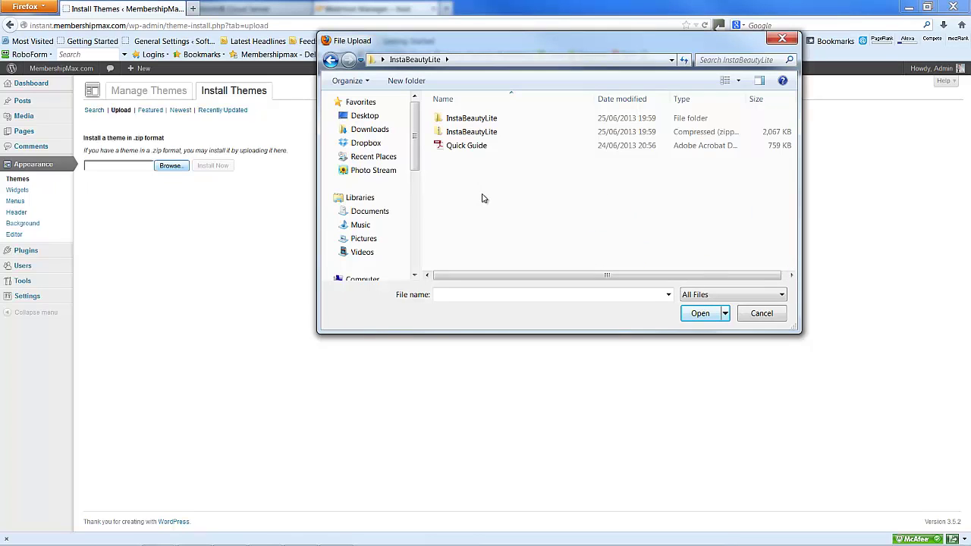
pyautogui.doubleClick(464, 131)
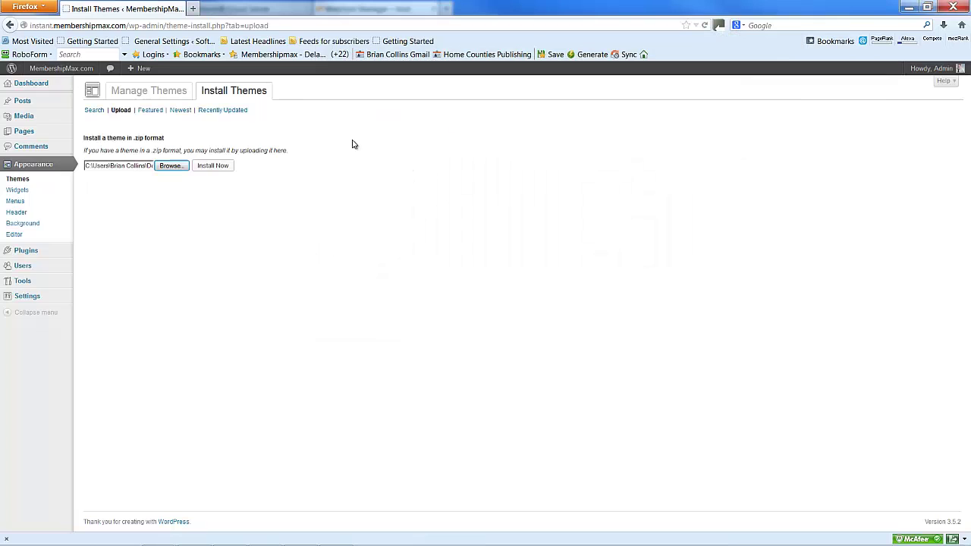
pyautogui.click(213, 169)
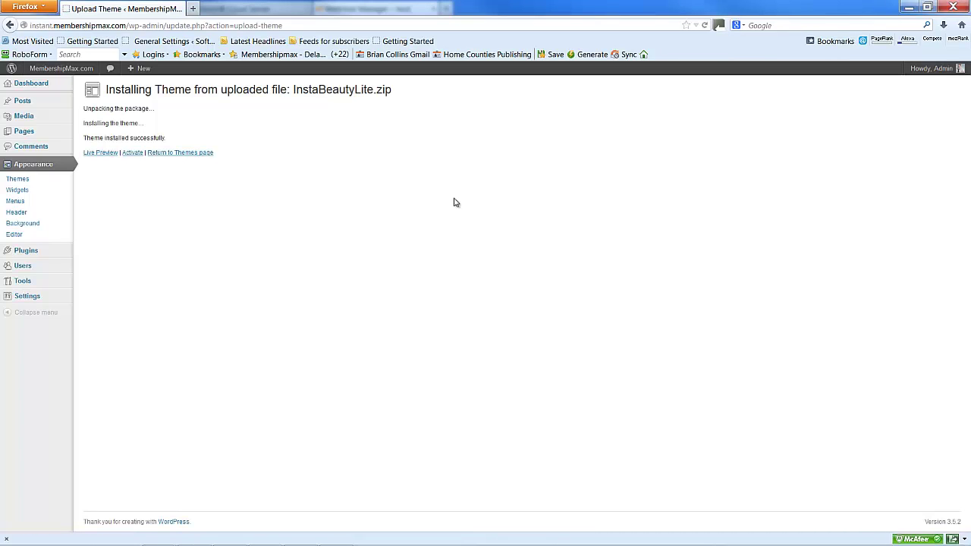
# Activate InstaBeauty Lite and view the MembershipMax.com front page in a new tab.
pyautogui.click(133, 154)
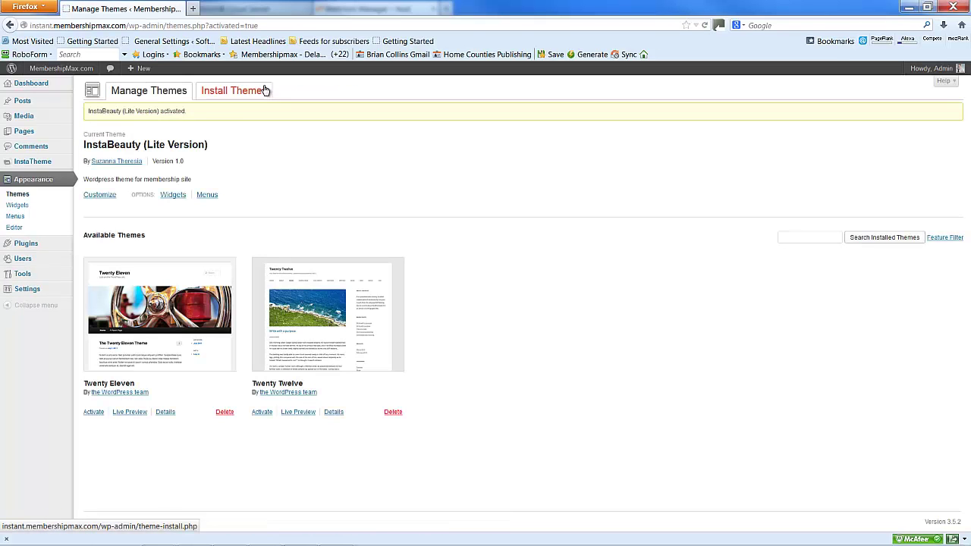
pyautogui.rightClick(67, 76)
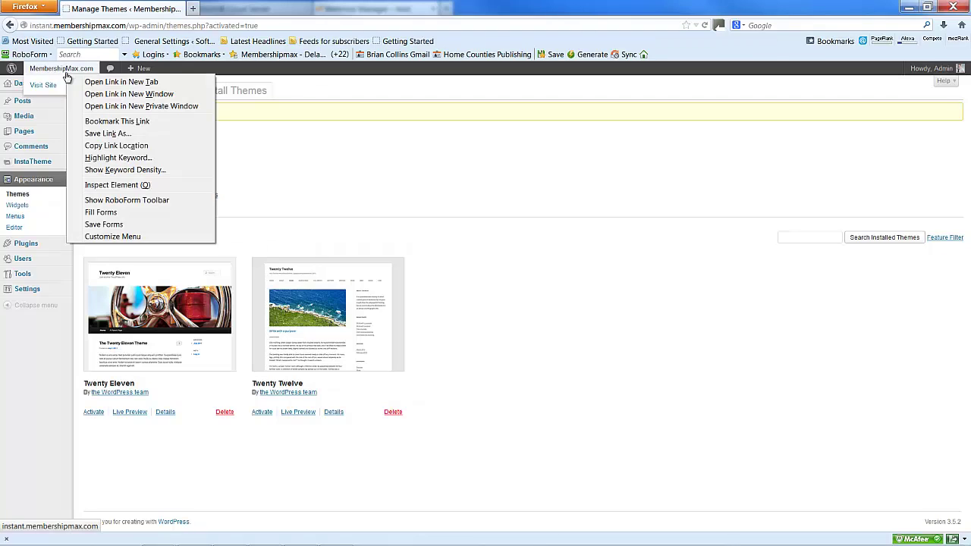
pyautogui.click(121, 82)
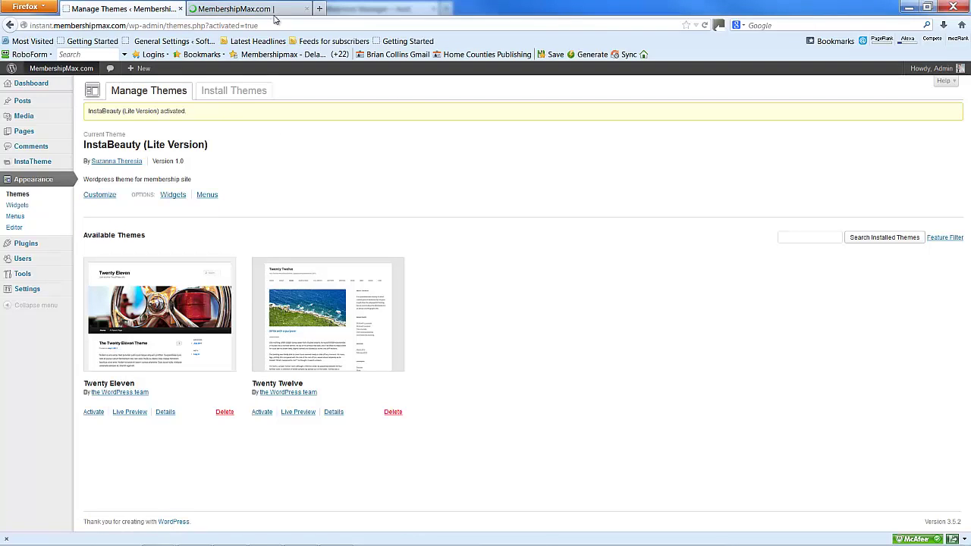
pyautogui.click(242, 8)
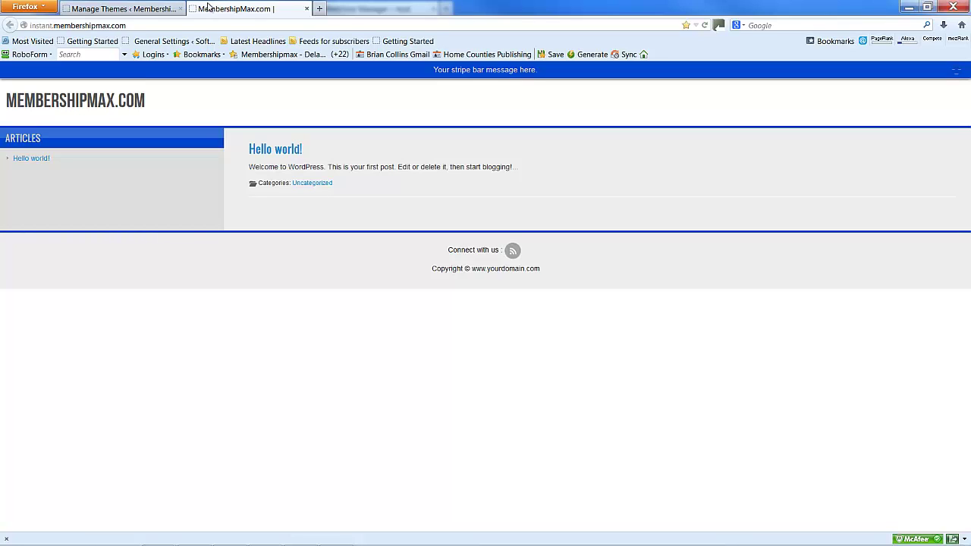
# Back in the admin tab, upload InstaMember_113-developer.zip as a new plugin.
pyautogui.click(134, 9)
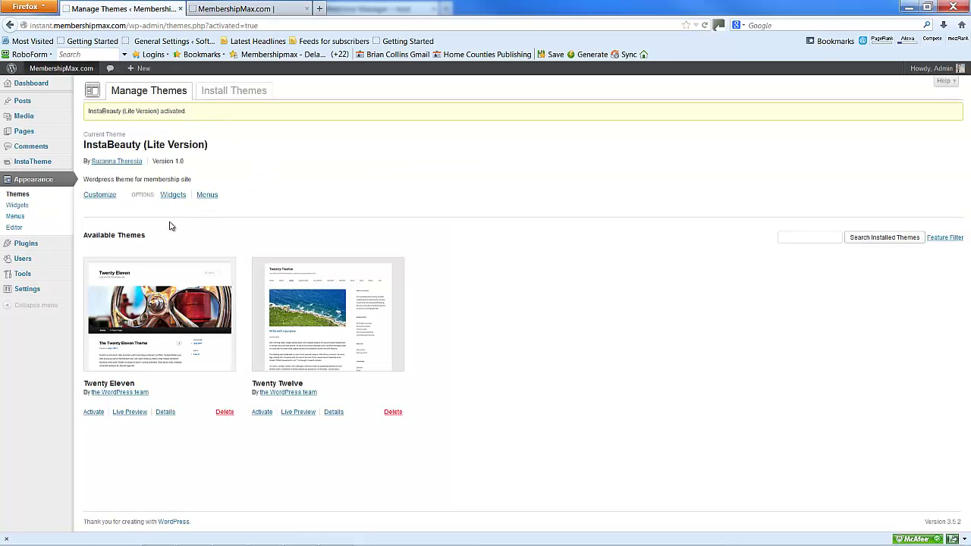
pyautogui.moveTo(26, 244)
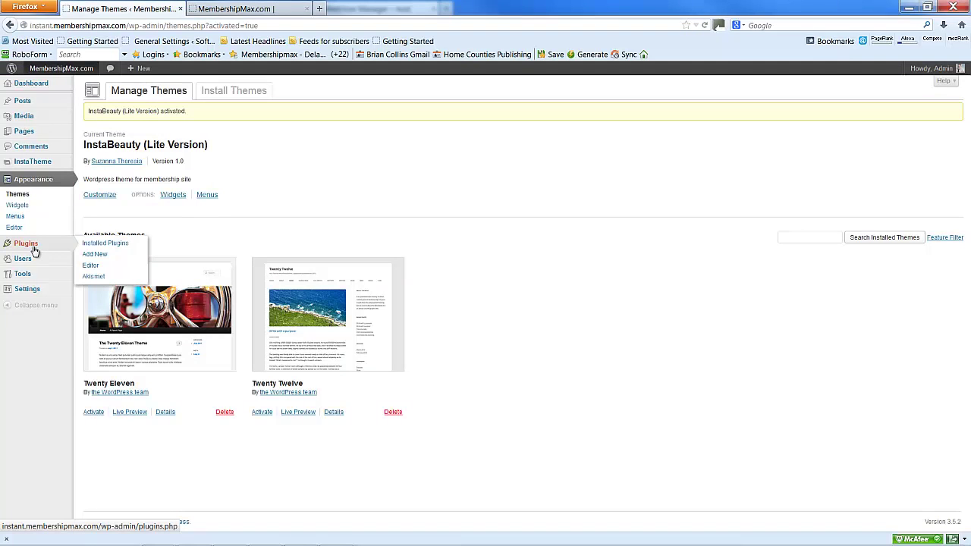
pyautogui.click(34, 251)
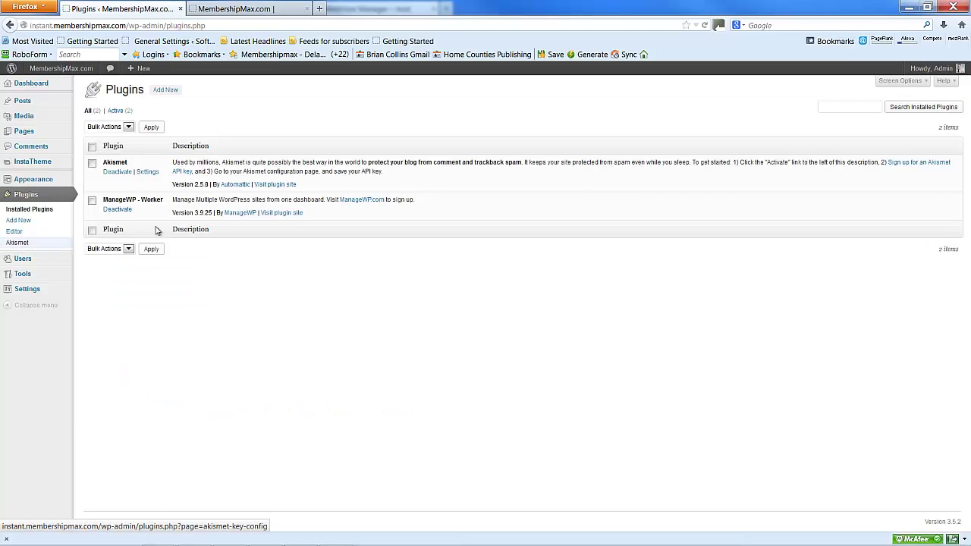
pyautogui.click(167, 90)
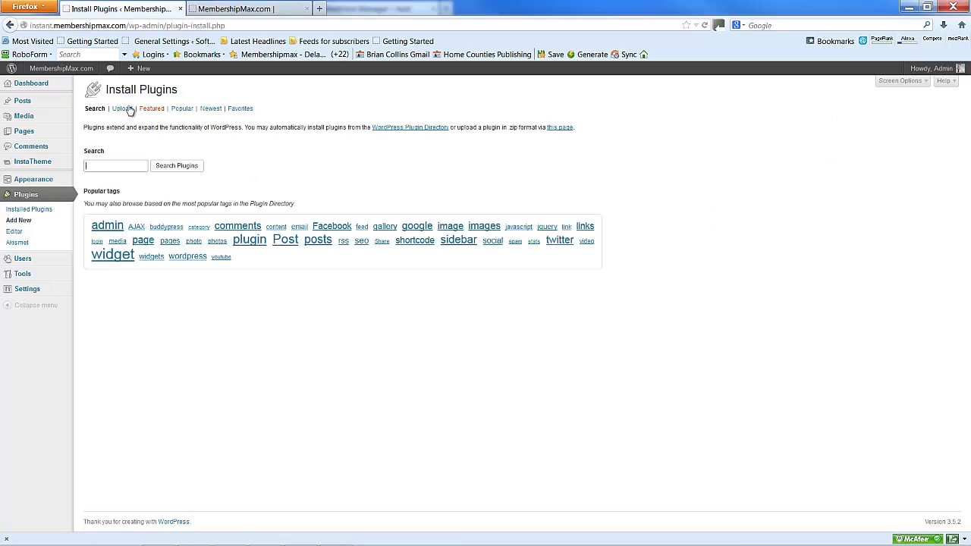
pyautogui.click(123, 109)
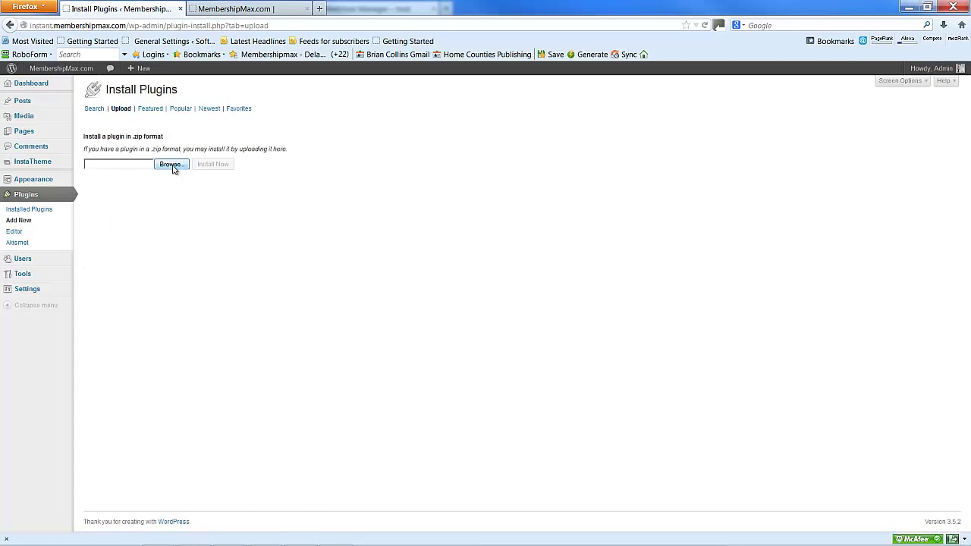
pyautogui.click(172, 164)
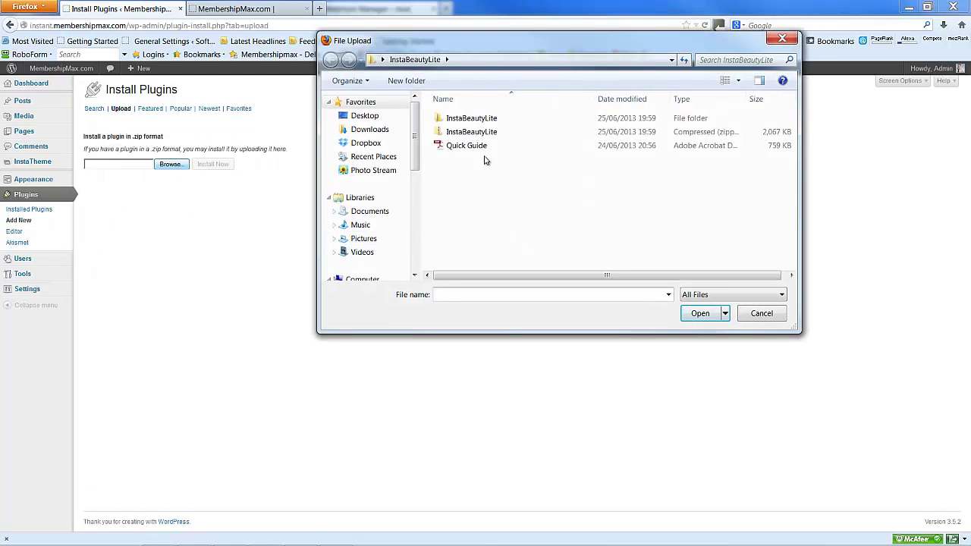
pyautogui.click(364, 115)
pyautogui.doubleClick(515, 260)
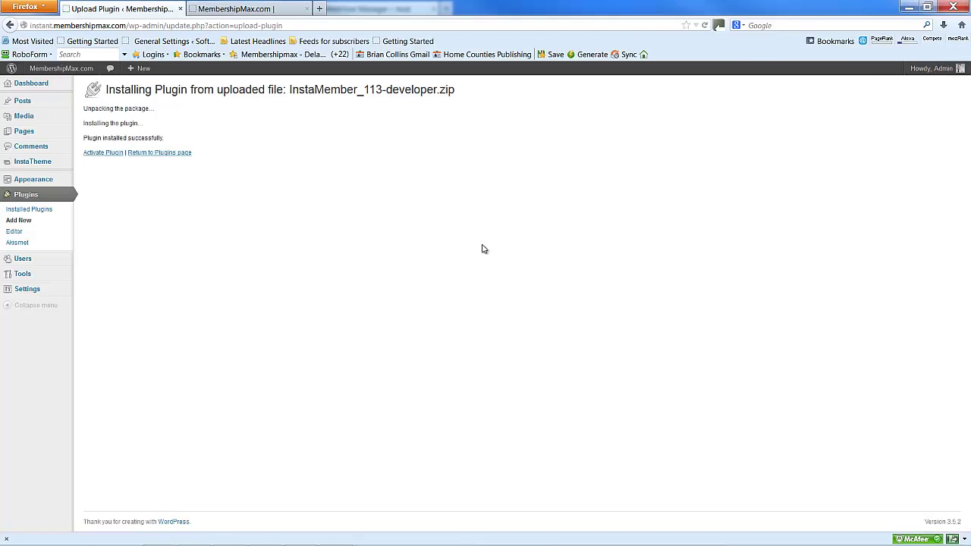
# Activate the newly installed InstaMember plugin.
pyautogui.click(116, 156)
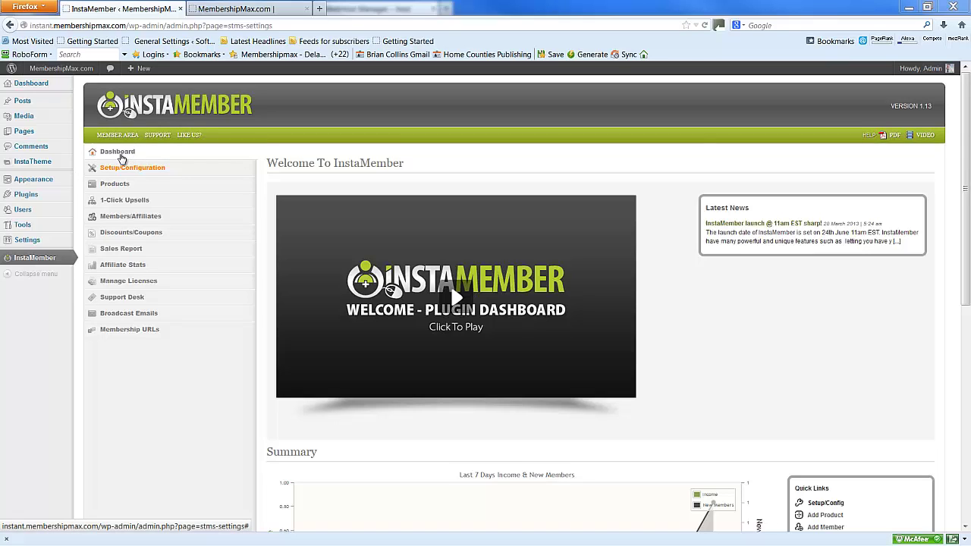
pyautogui.click(121, 156)
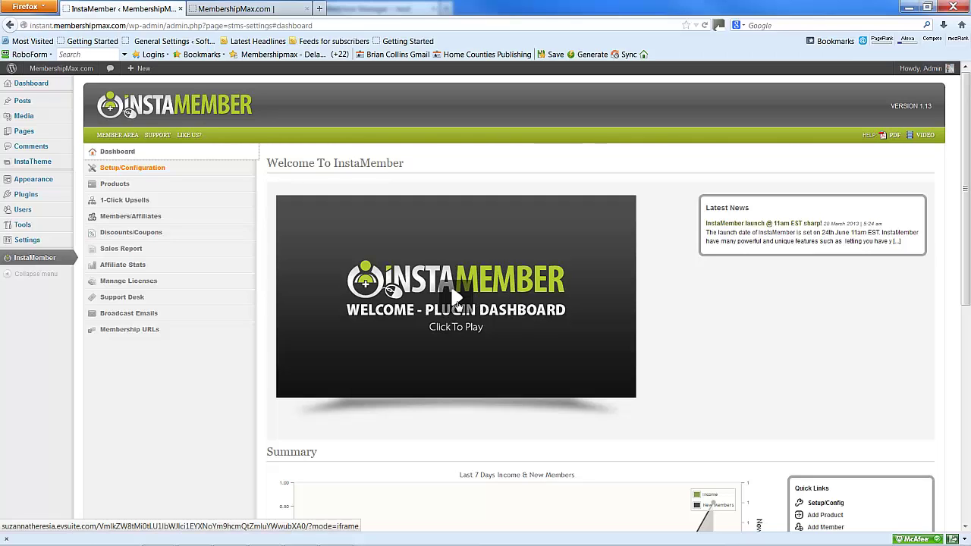
pyautogui.click(457, 303)
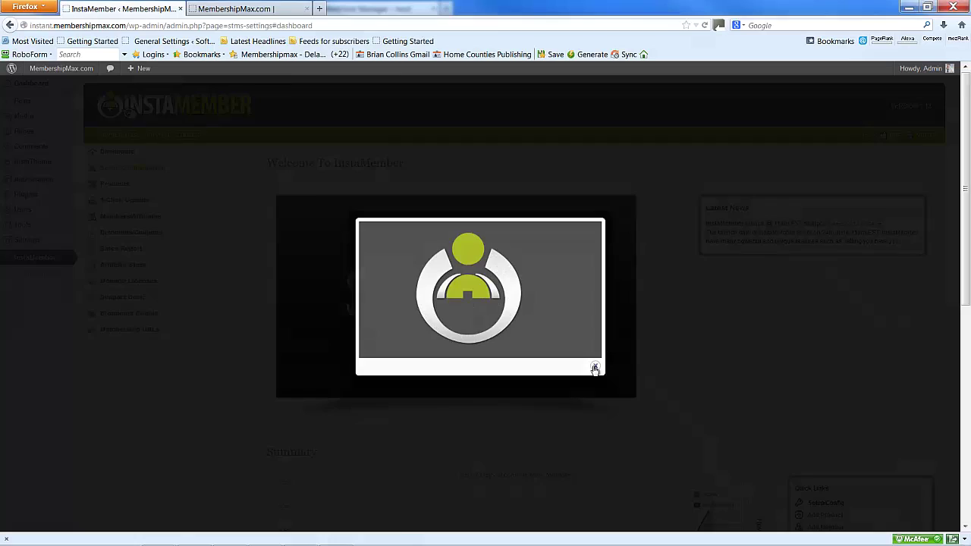
pyautogui.click(595, 369)
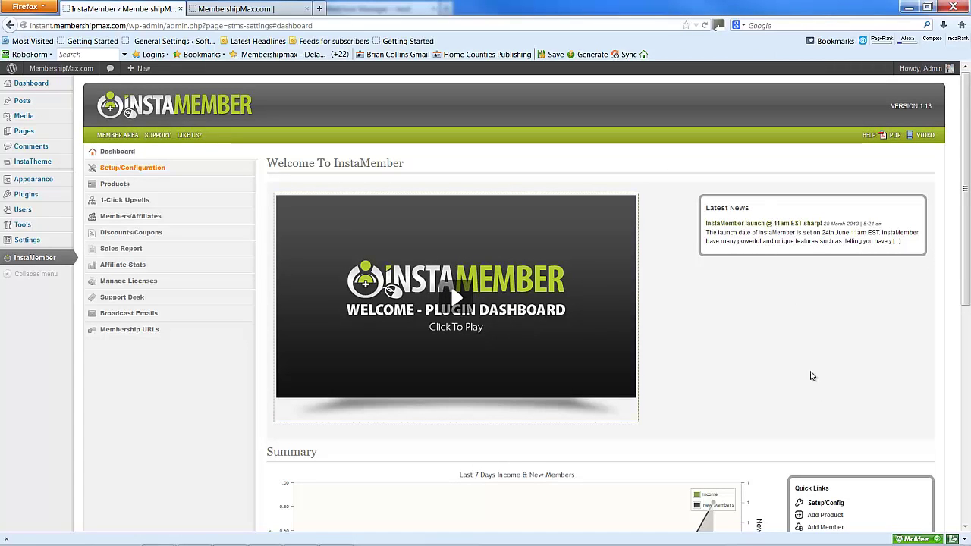
pyautogui.scroll(-4, 751, 231)
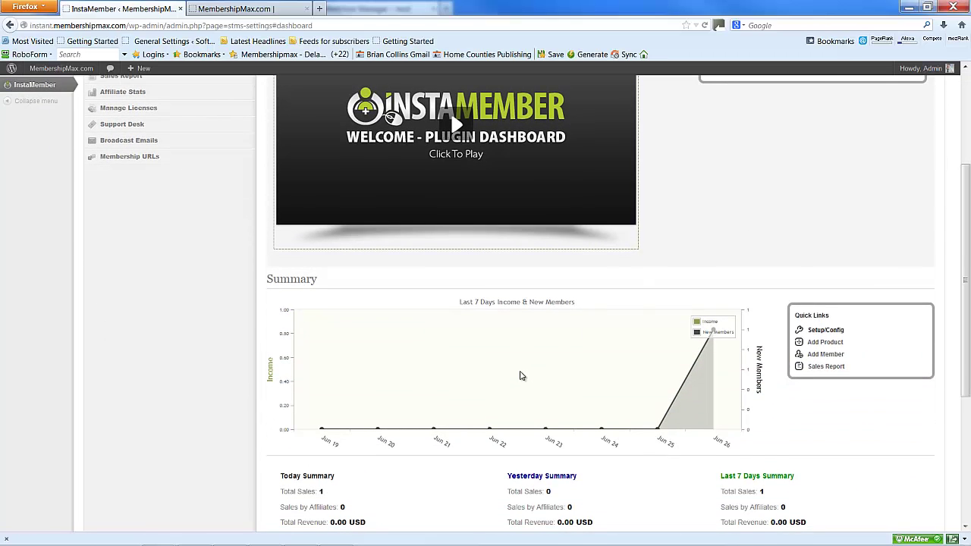
pyautogui.scroll(-2, 515, 375)
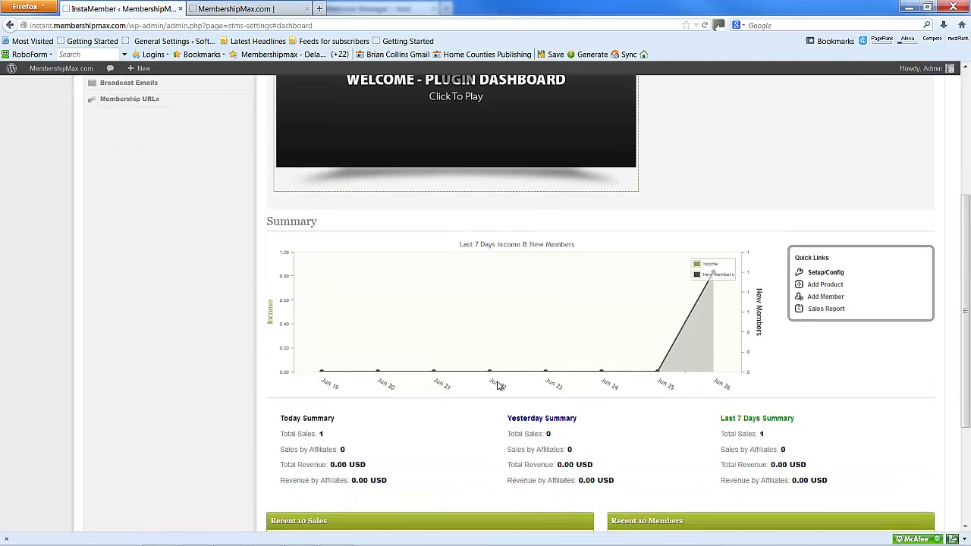
pyautogui.scroll(-2, 498, 386)
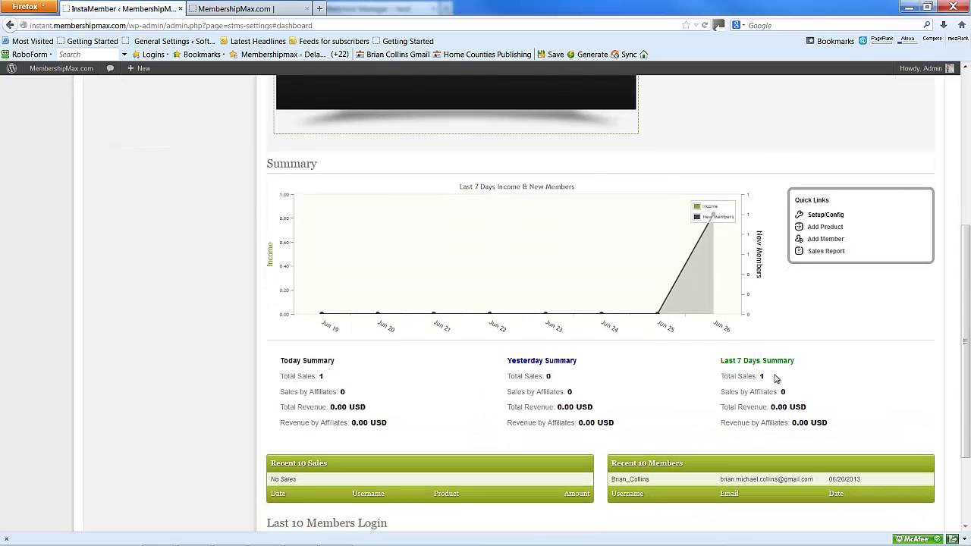
pyautogui.scroll(-4, 663, 377)
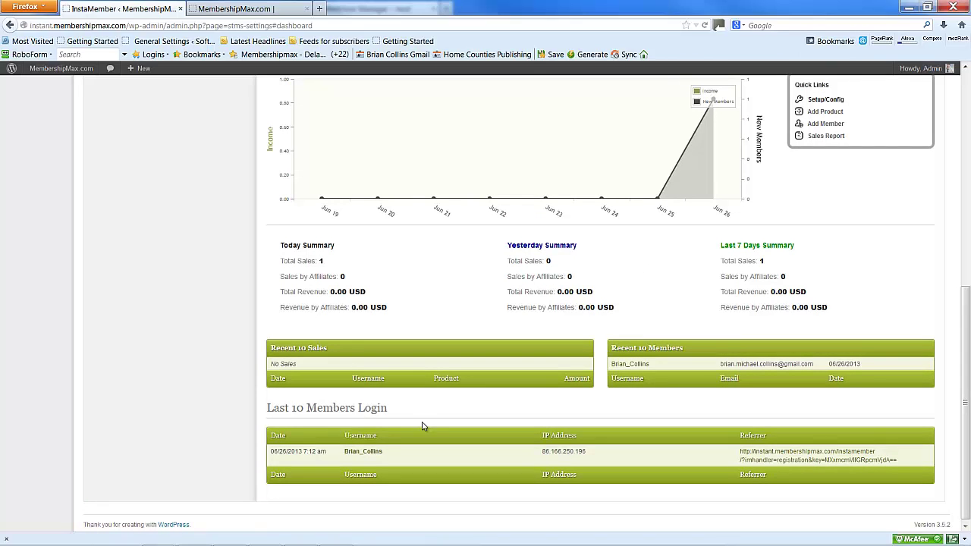
pyautogui.scroll(2, 433, 373)
pyautogui.scroll(3, 429, 360)
pyautogui.scroll(1, 429, 357)
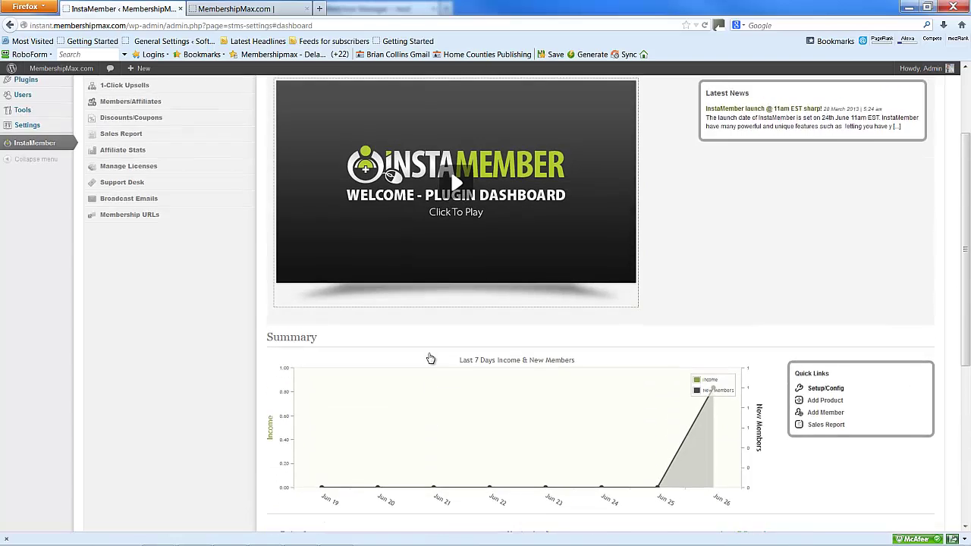
pyautogui.scroll(4, 402, 355)
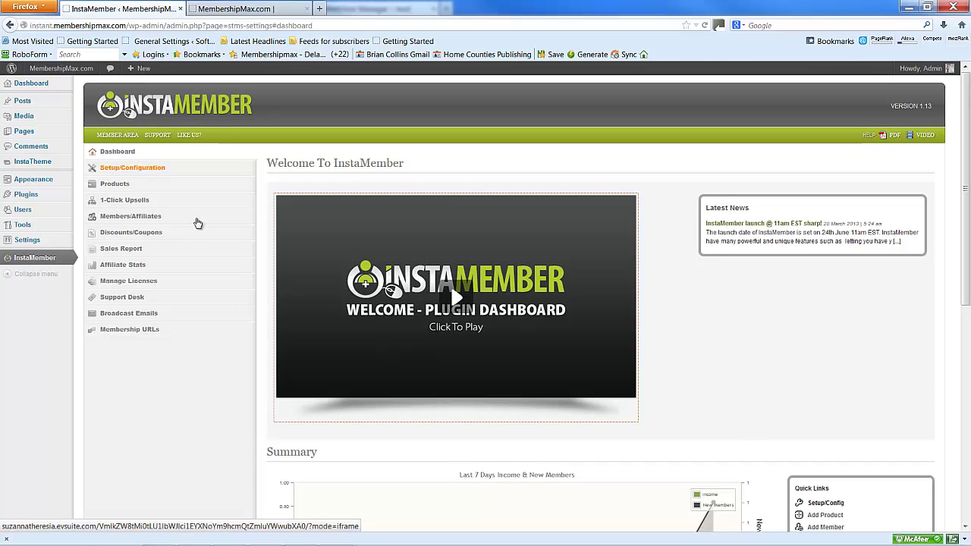
# Open Products, 1-Click Upsells, Members, Discounts, Sales Report, Affiliate Stats and Manage Licenses.
pyautogui.click(116, 185)
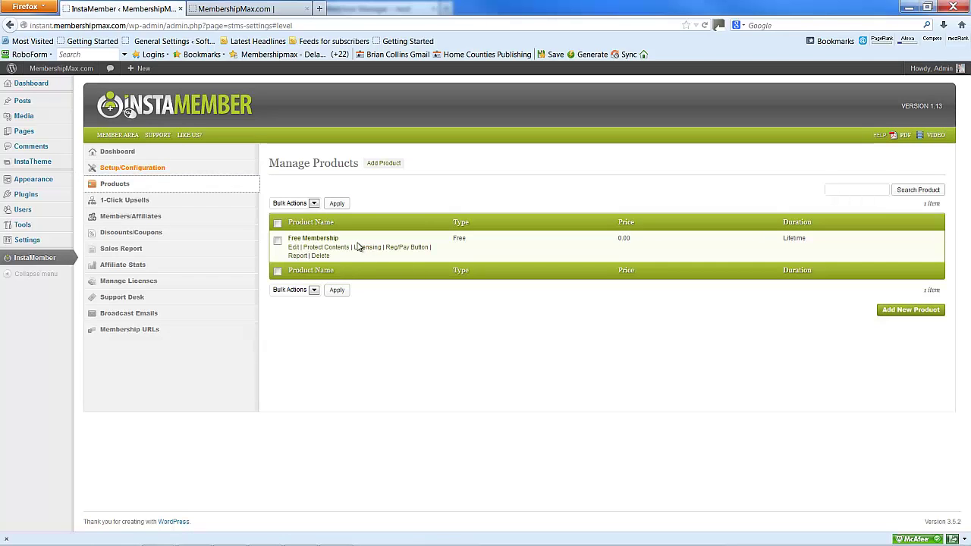
pyautogui.moveTo(362, 247)
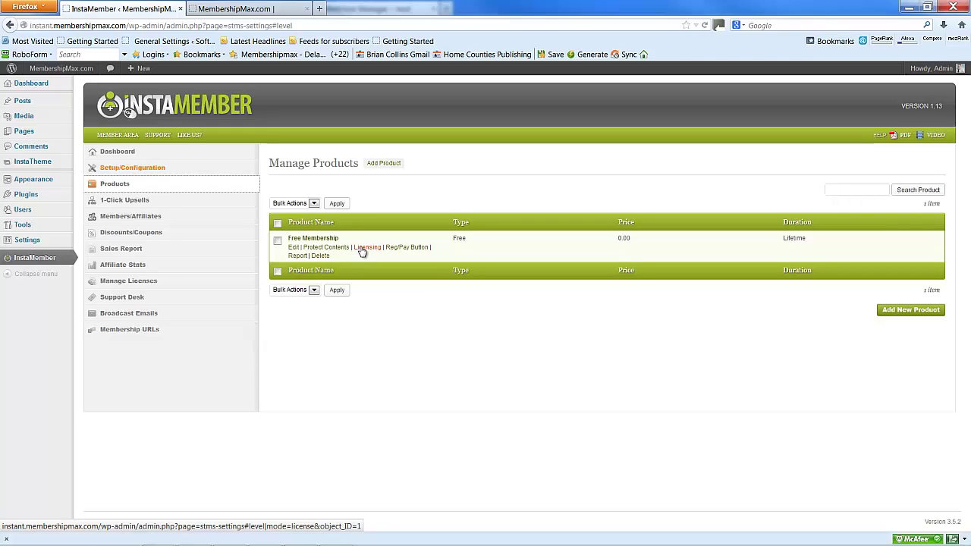
pyautogui.click(114, 203)
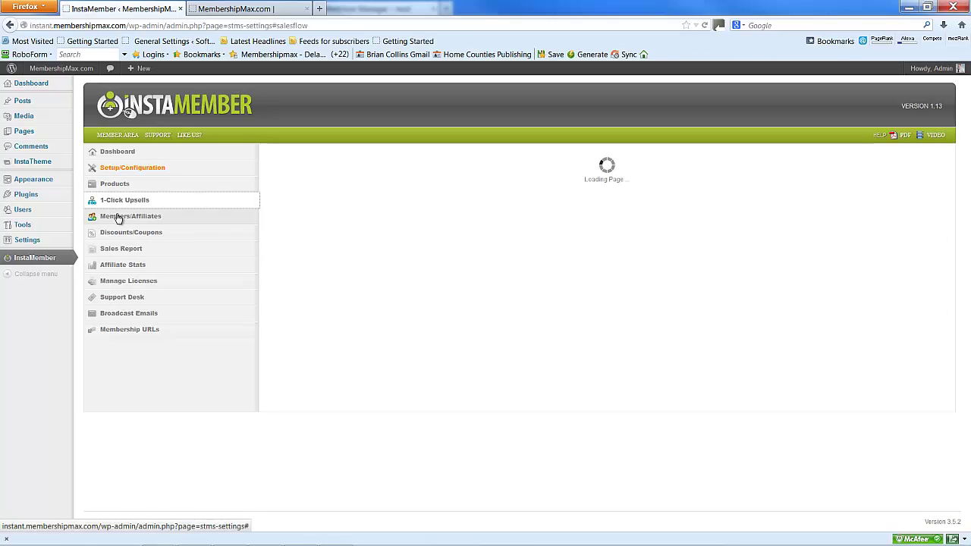
pyautogui.click(119, 219)
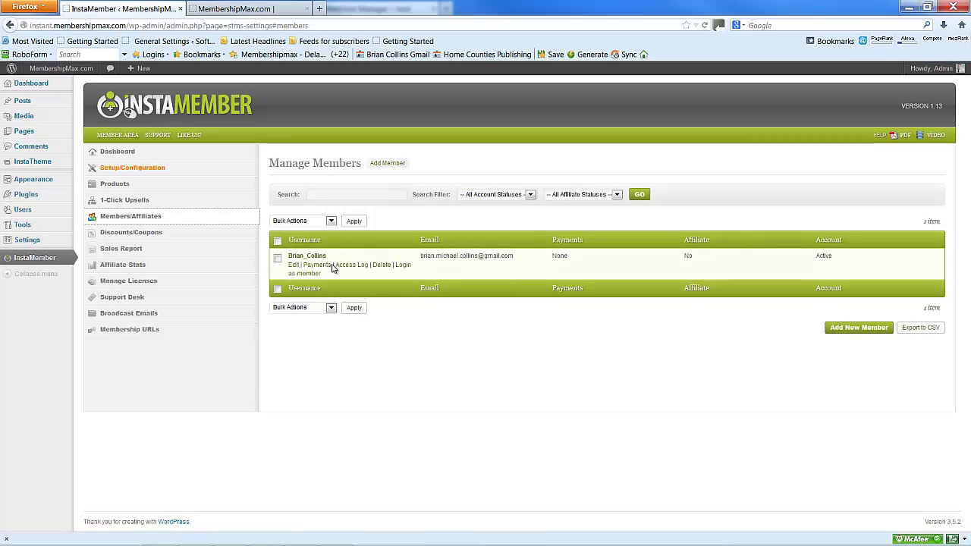
pyautogui.click(121, 233)
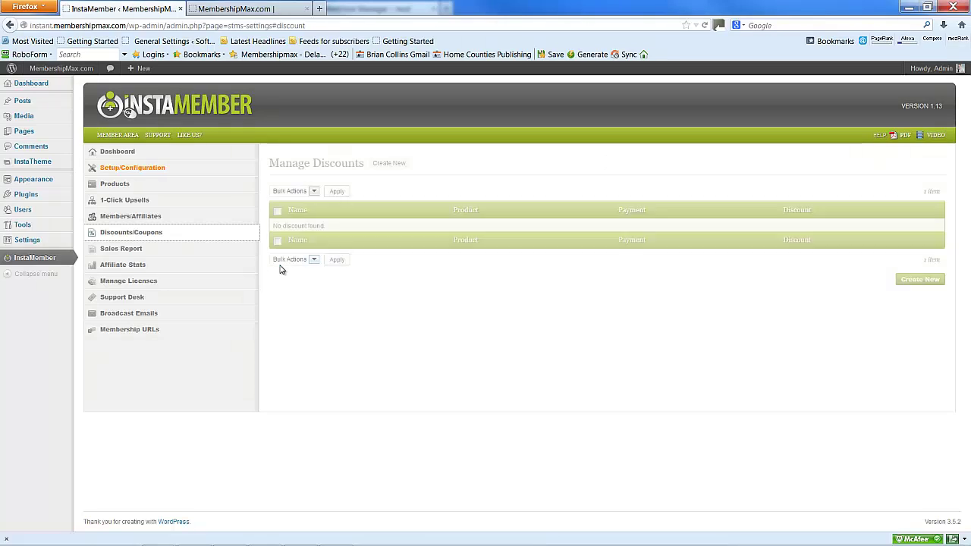
pyautogui.click(119, 249)
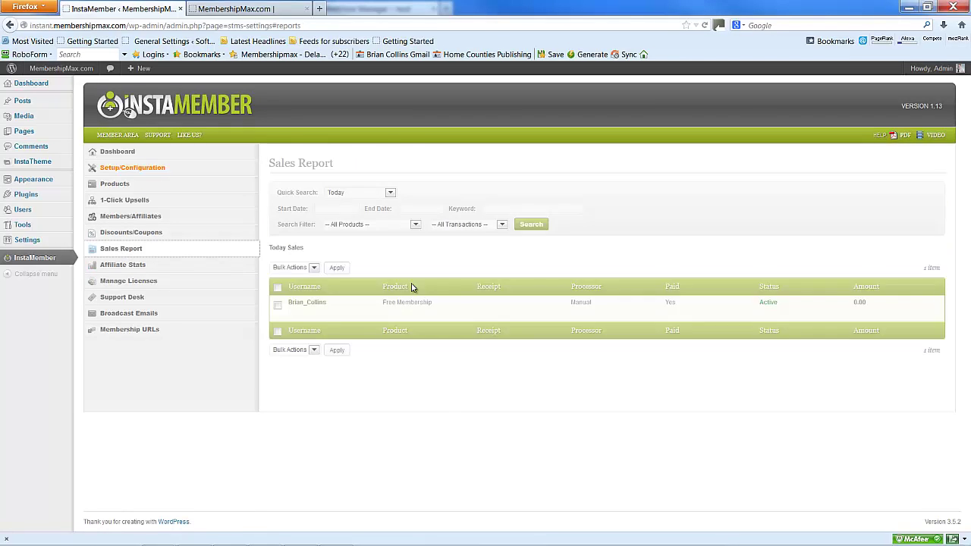
pyautogui.click(143, 267)
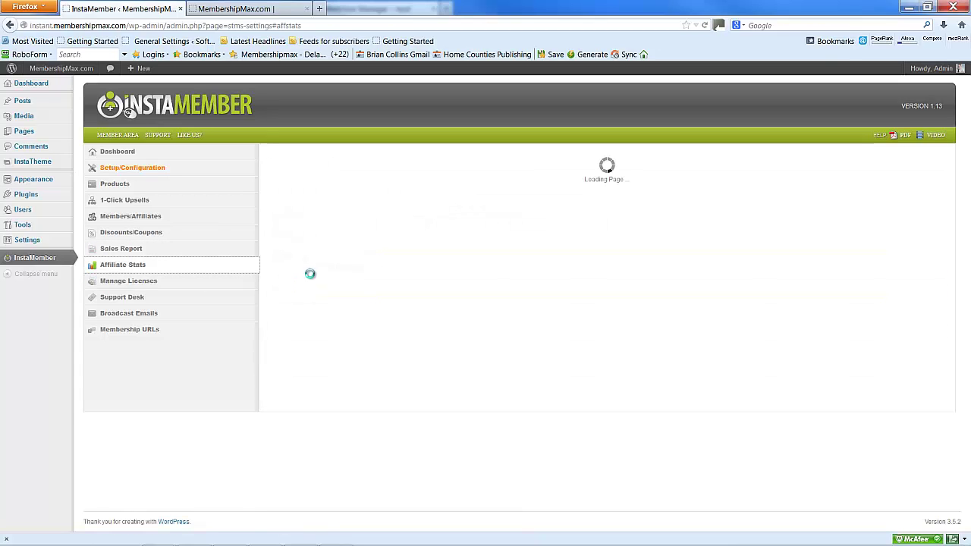
pyautogui.click(128, 282)
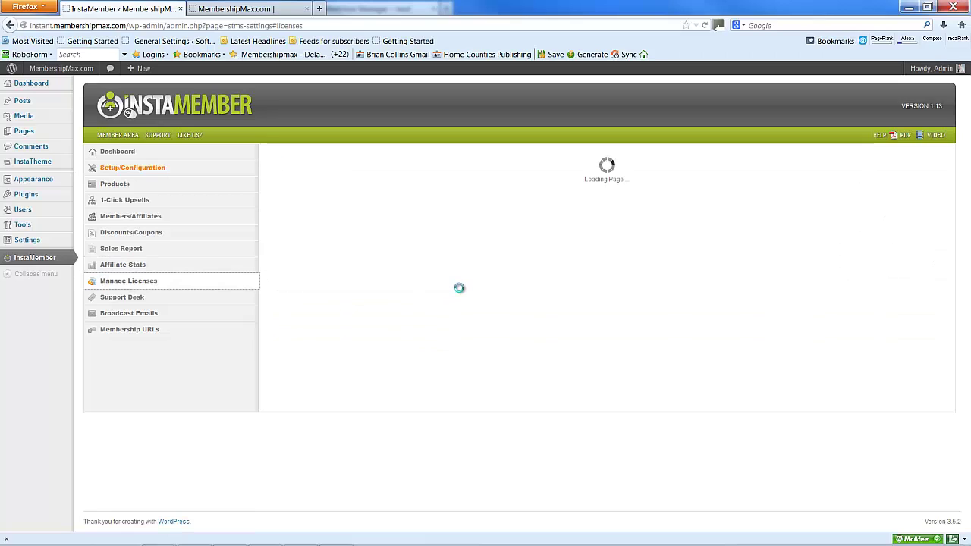
# Copy the support desk URL from InstaMember's Support Desk Settings page.
pyautogui.click(142, 300)
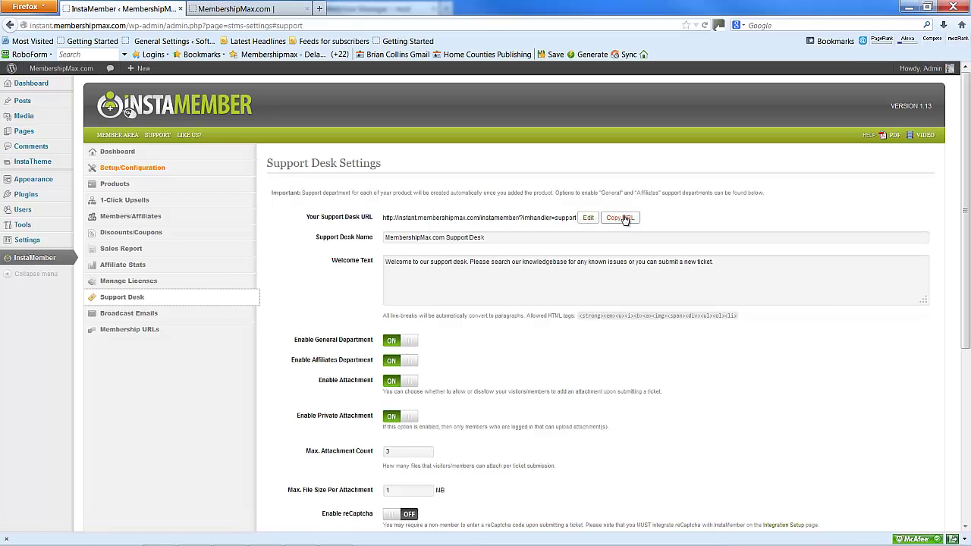
pyautogui.click(619, 218)
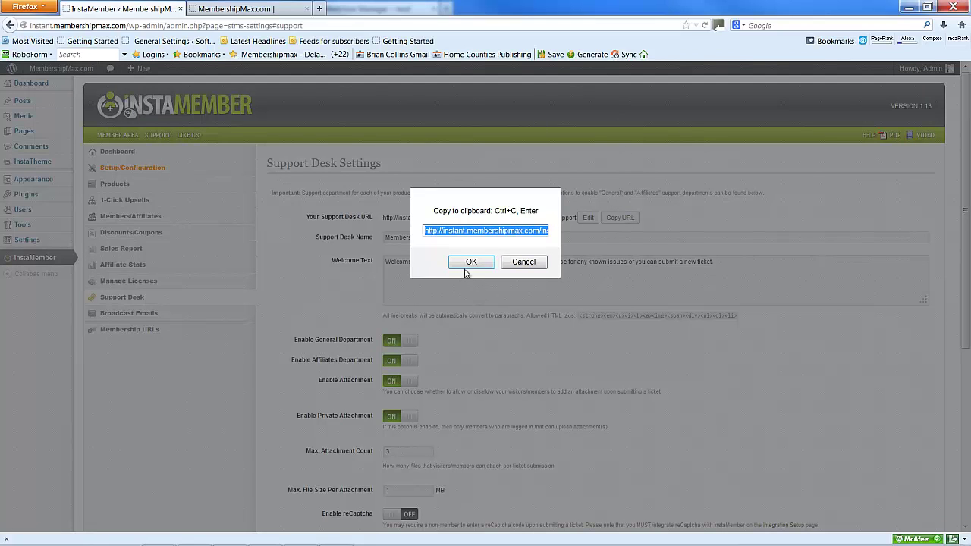
pyautogui.rightClick(471, 231)
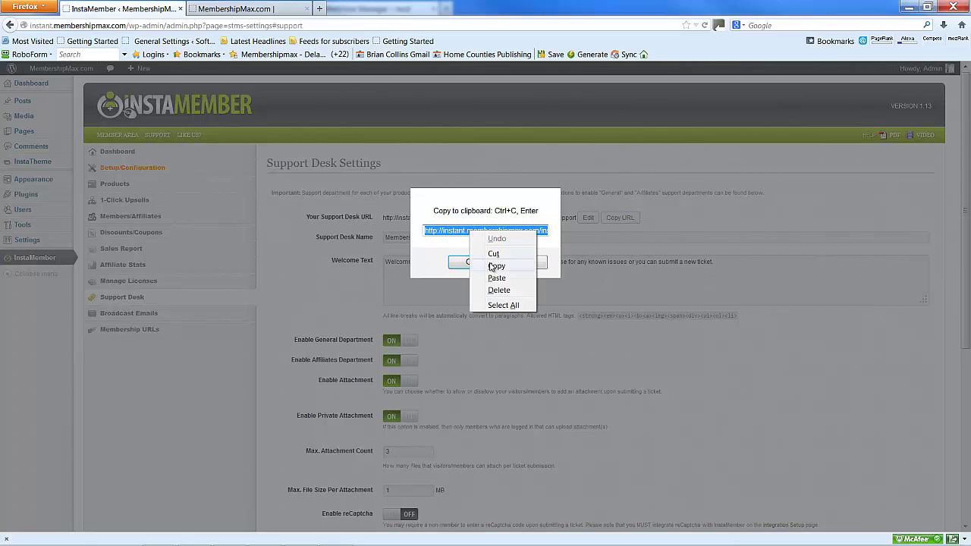
pyautogui.click(485, 262)
pyautogui.click(490, 262)
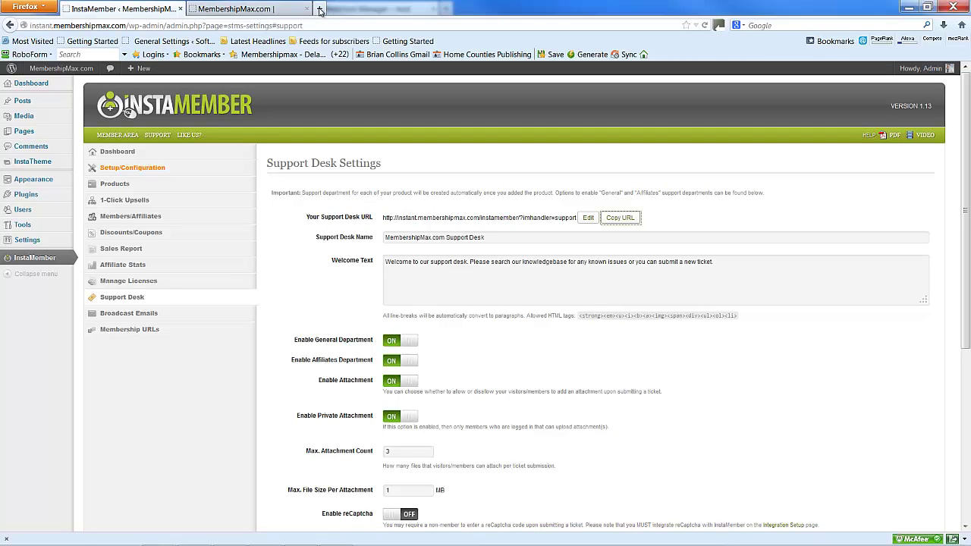
# Load the copied support desk URL in a new tab and reach the Submit New Ticket form.
pyautogui.click(320, 9)
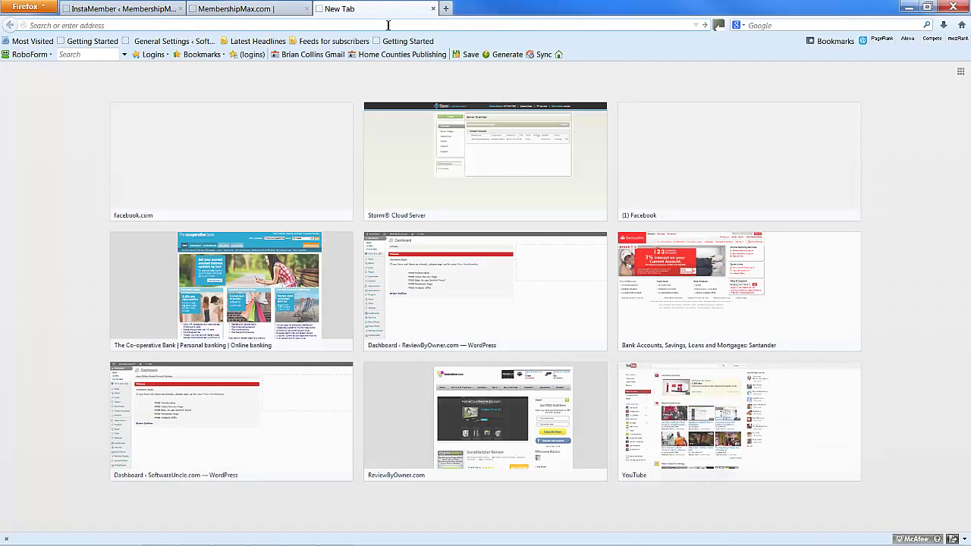
pyautogui.rightClick(388, 25)
pyautogui.click(435, 85)
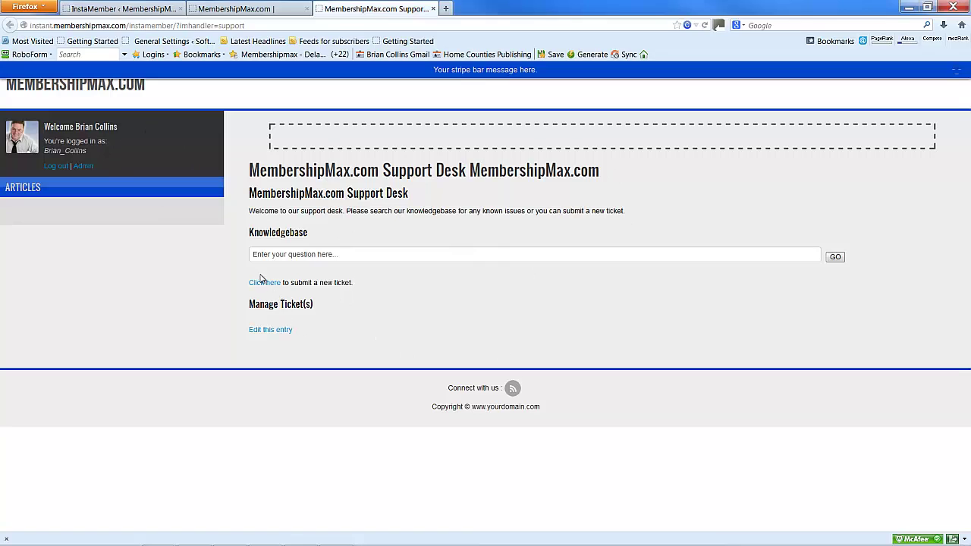
pyautogui.click(283, 253)
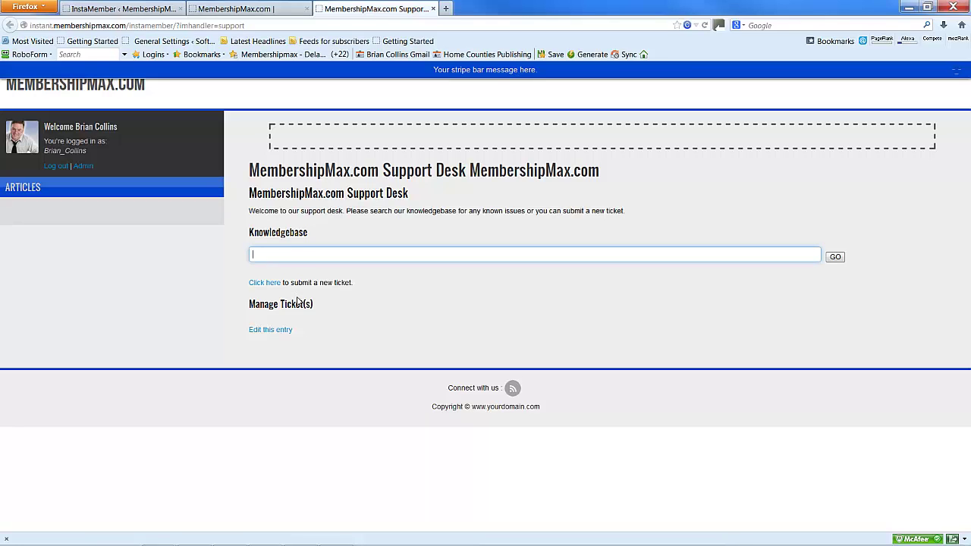
pyautogui.click(270, 284)
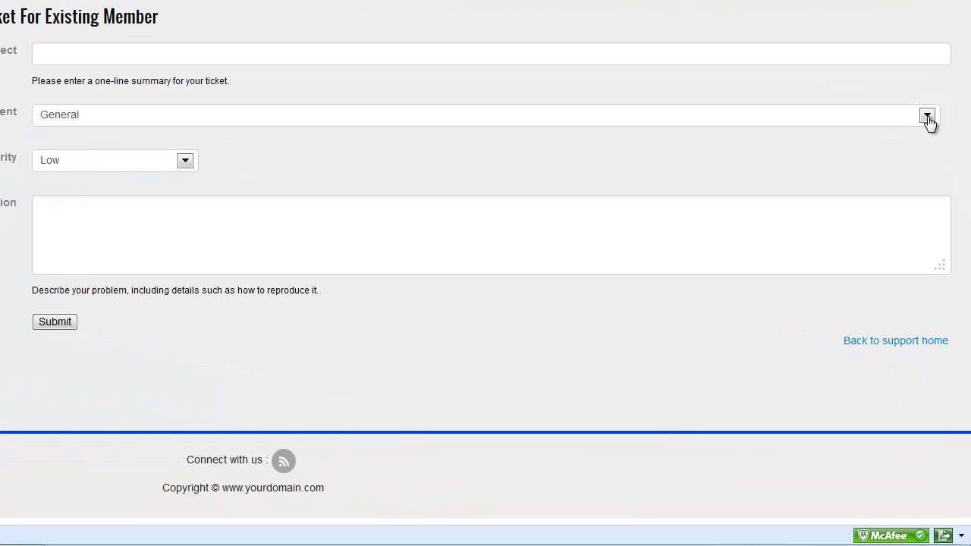
pyautogui.click(927, 116)
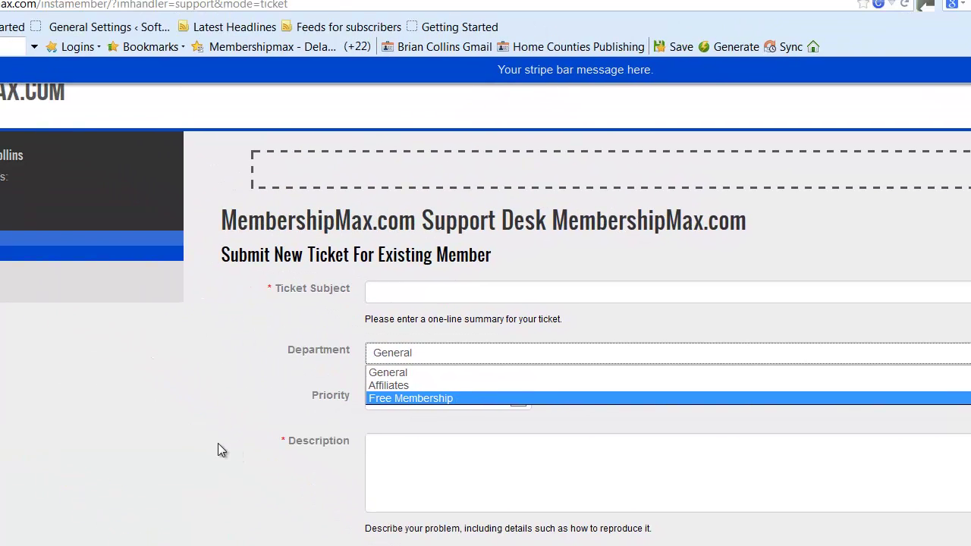
pyautogui.click(222, 420)
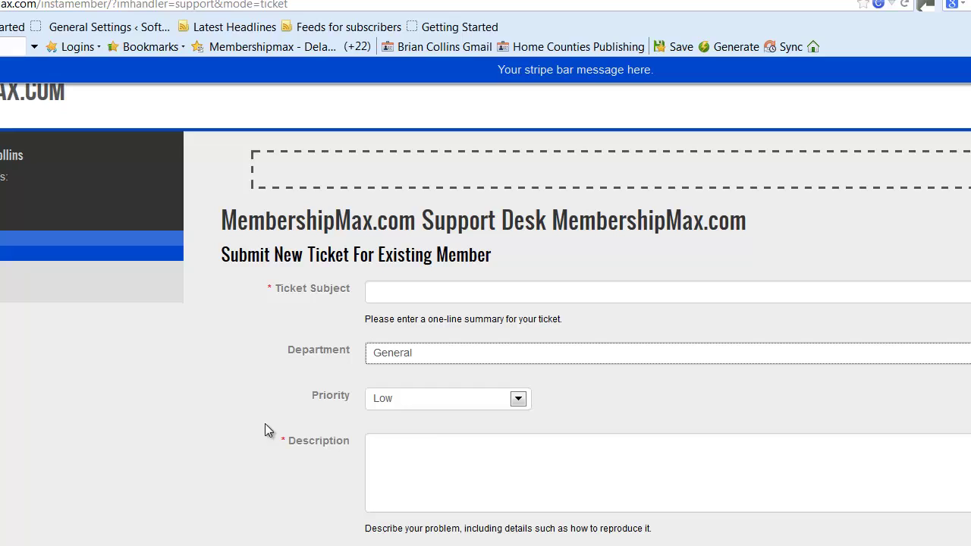
pyautogui.click(520, 400)
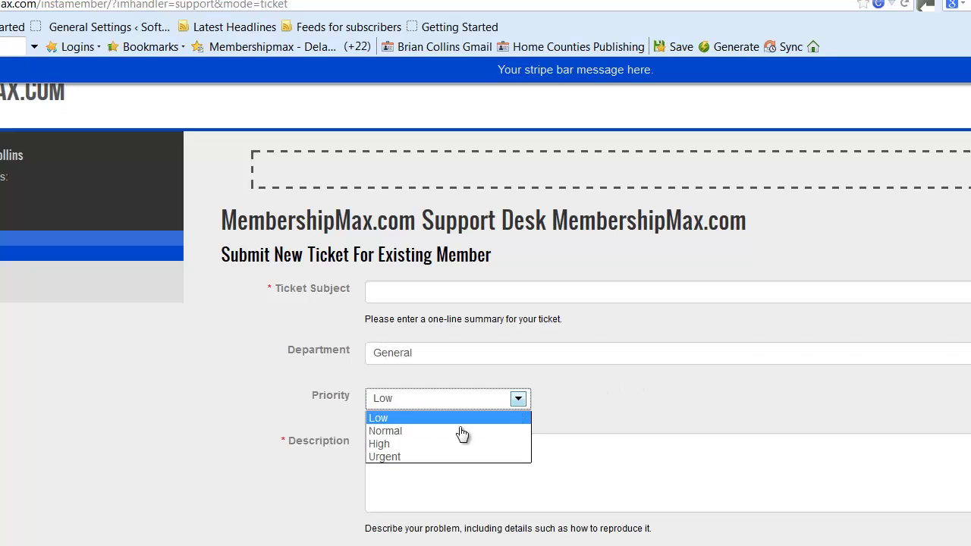
pyautogui.click(221, 432)
pyautogui.click(470, 463)
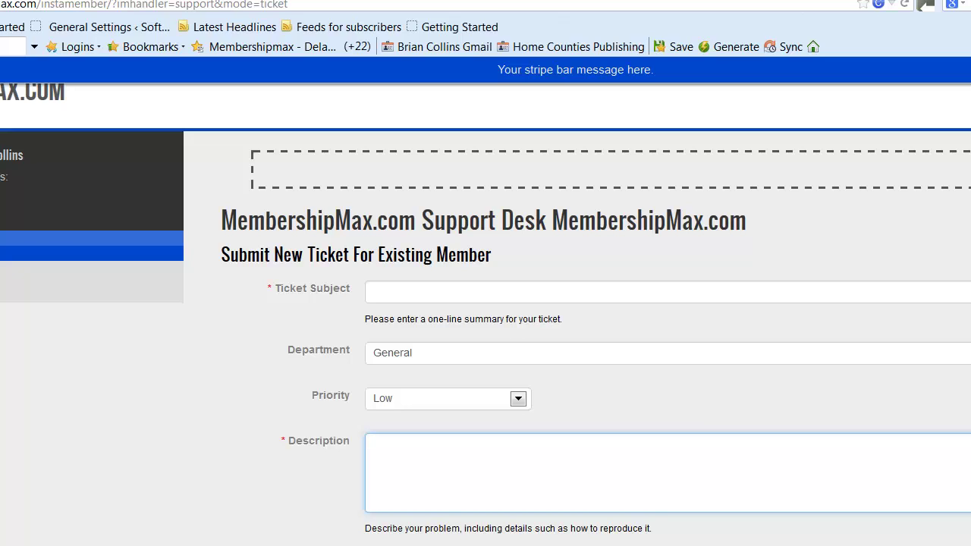
# Close the support tab, view Broadcast Emails, then open Membership URLs.
pyautogui.hotkey('ctrl', 'w')
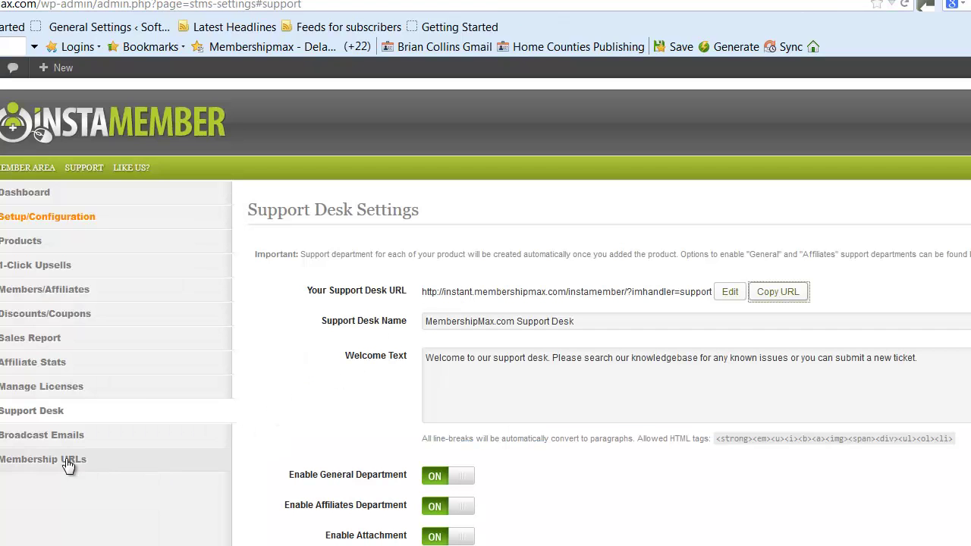
pyautogui.click(42, 440)
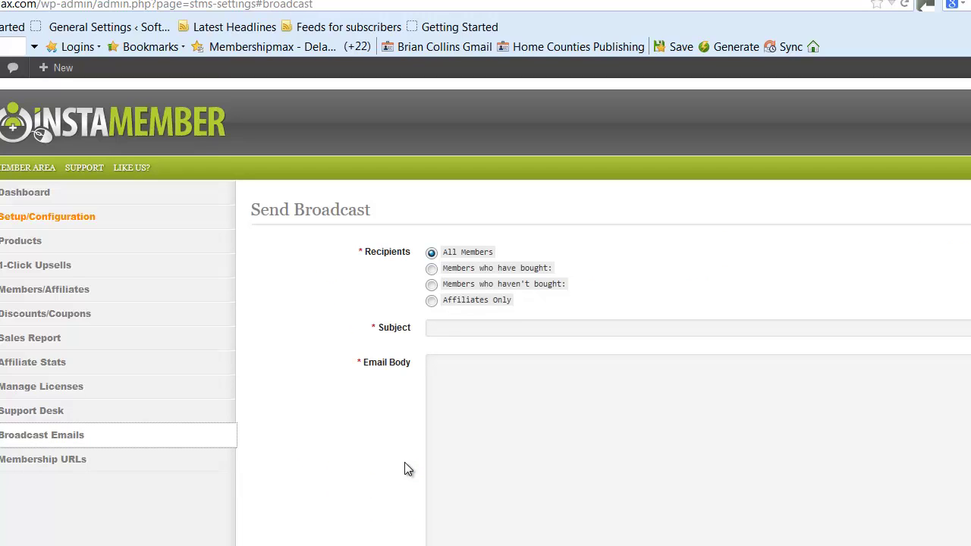
pyautogui.click(49, 468)
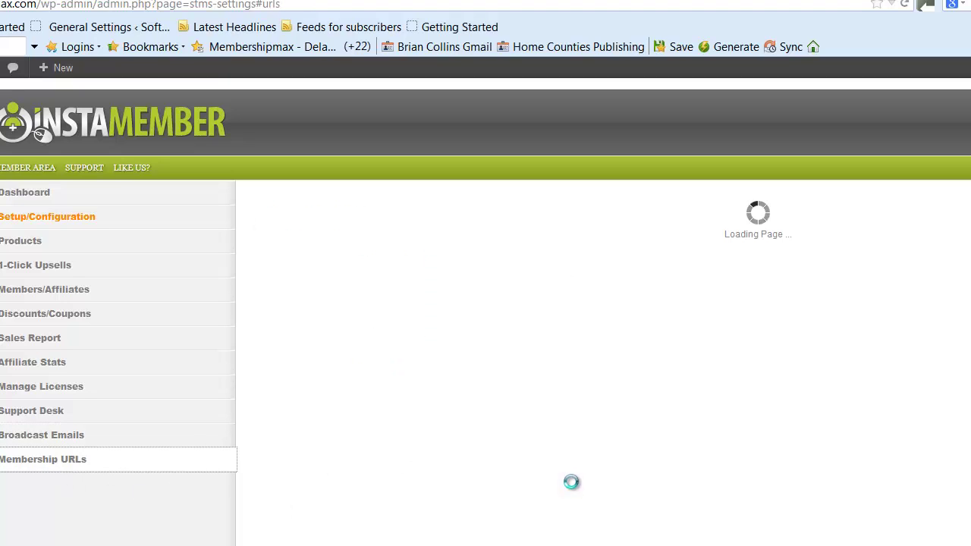